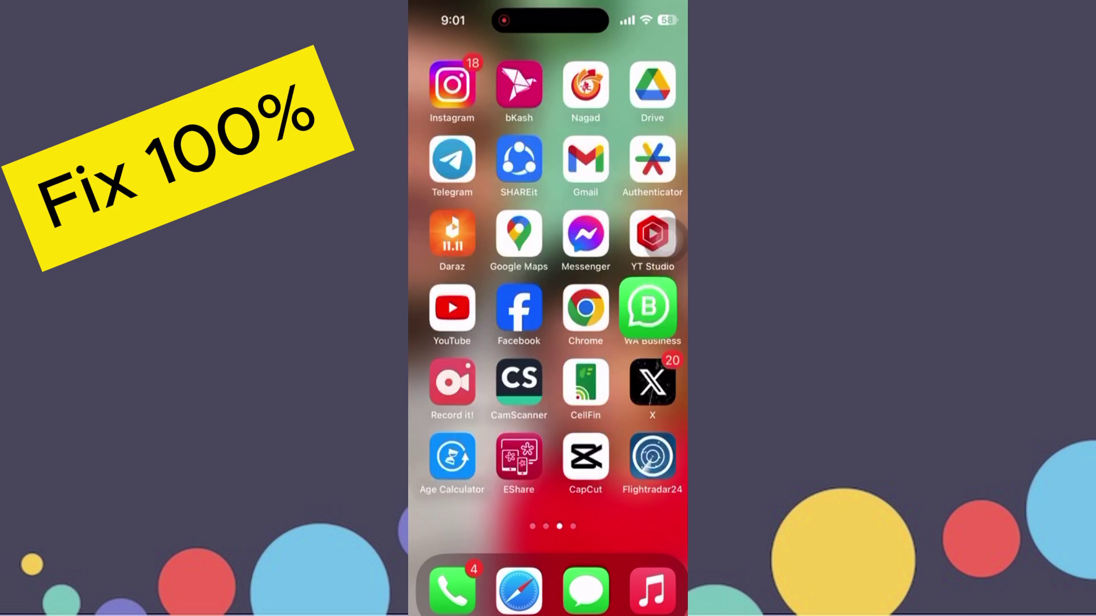
# Set WhatsApp Business photo auto-download to Wi-Fi and Cellular in Storage and Data.
pyautogui.click(485, 435)
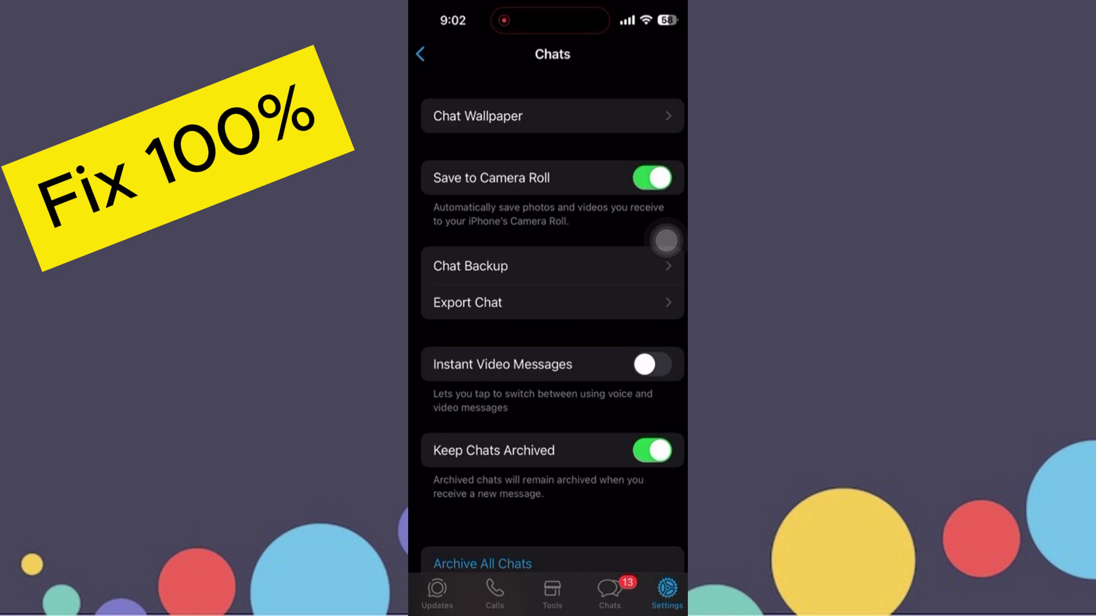
pyautogui.click(421, 54)
pyautogui.scroll(-1, 553, 343)
pyautogui.scroll(-1, 552, 343)
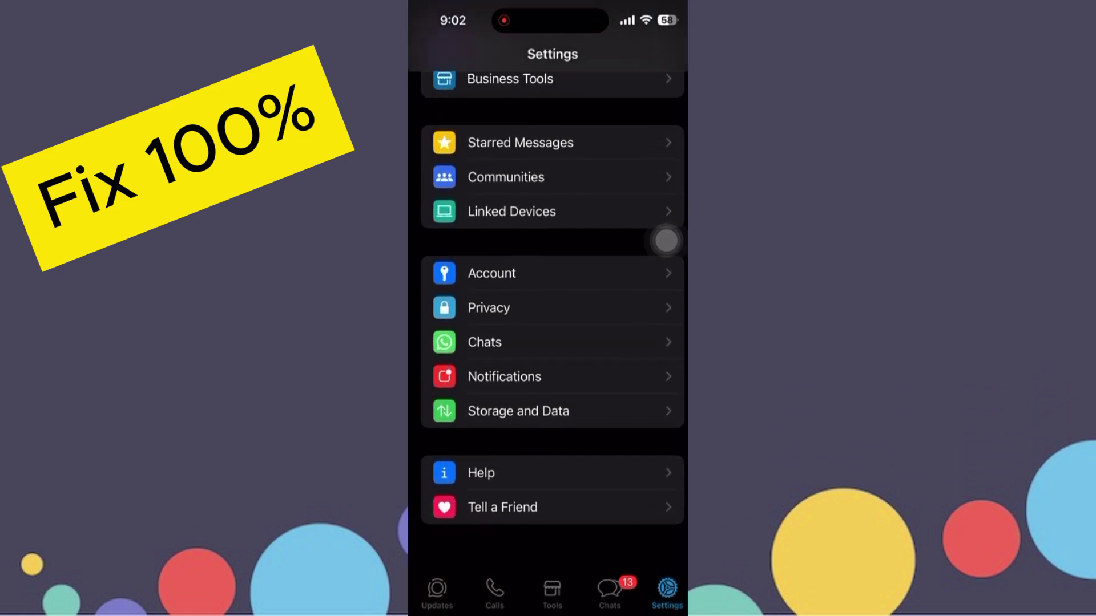
pyautogui.click(518, 431)
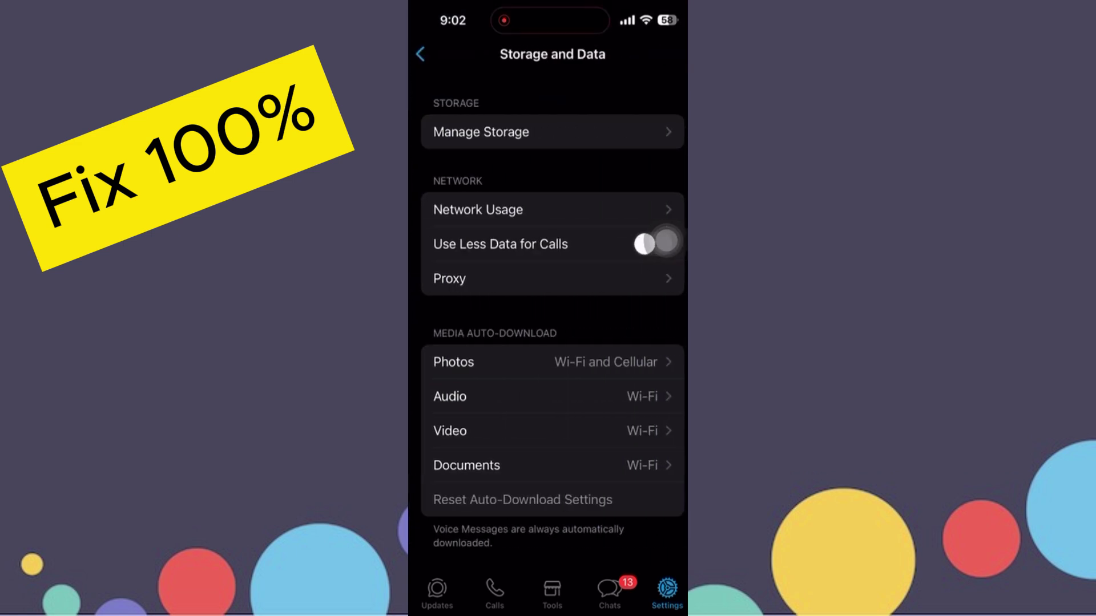
pyautogui.click(480, 362)
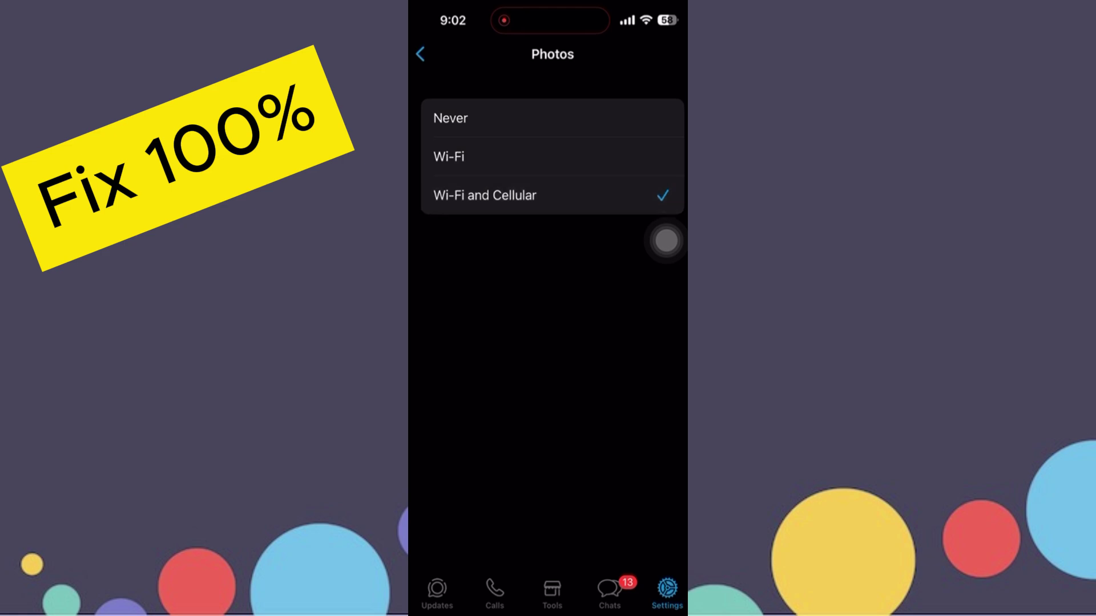
pyautogui.click(451, 118)
pyautogui.click(485, 195)
pyautogui.click(419, 54)
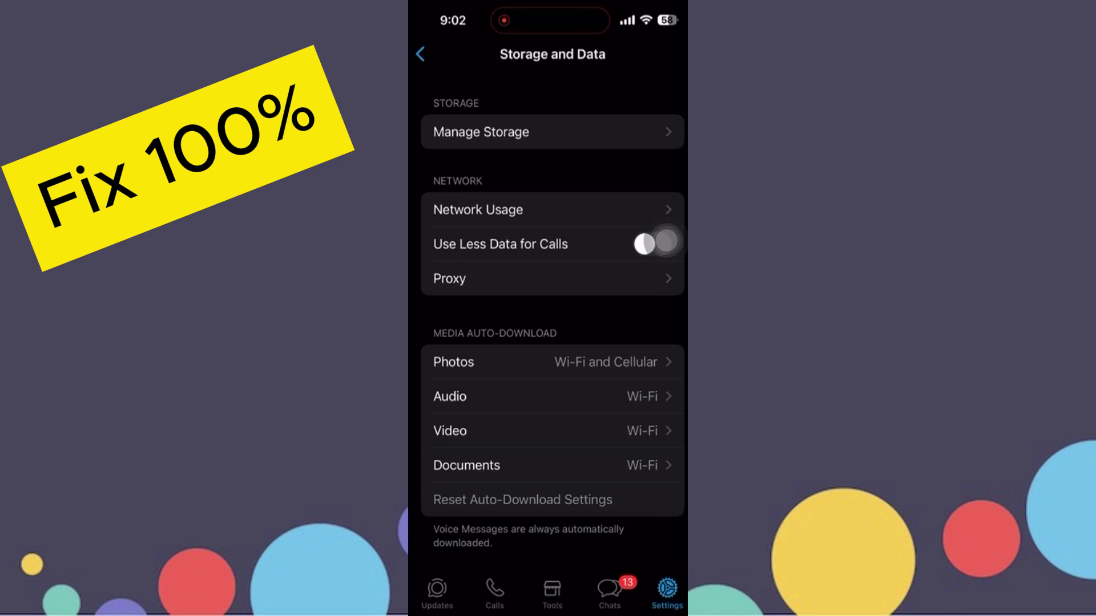
# Leave WhatsApp for the home screen and launch the Settings app.
pyautogui.click(664, 242)
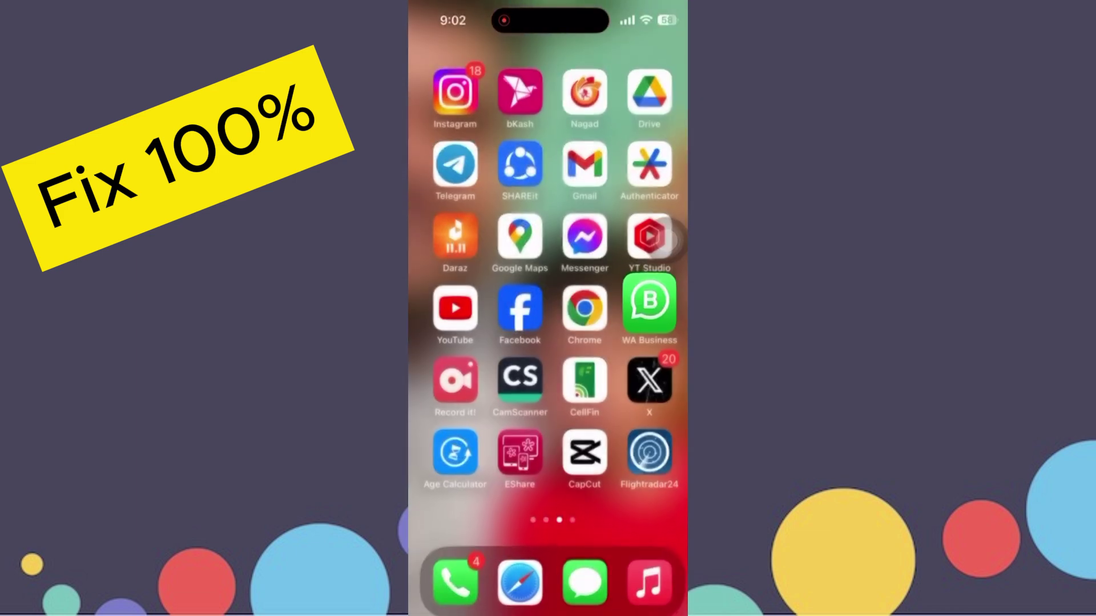
pyautogui.moveTo(480, 300); pyautogui.dragTo(650, 300)
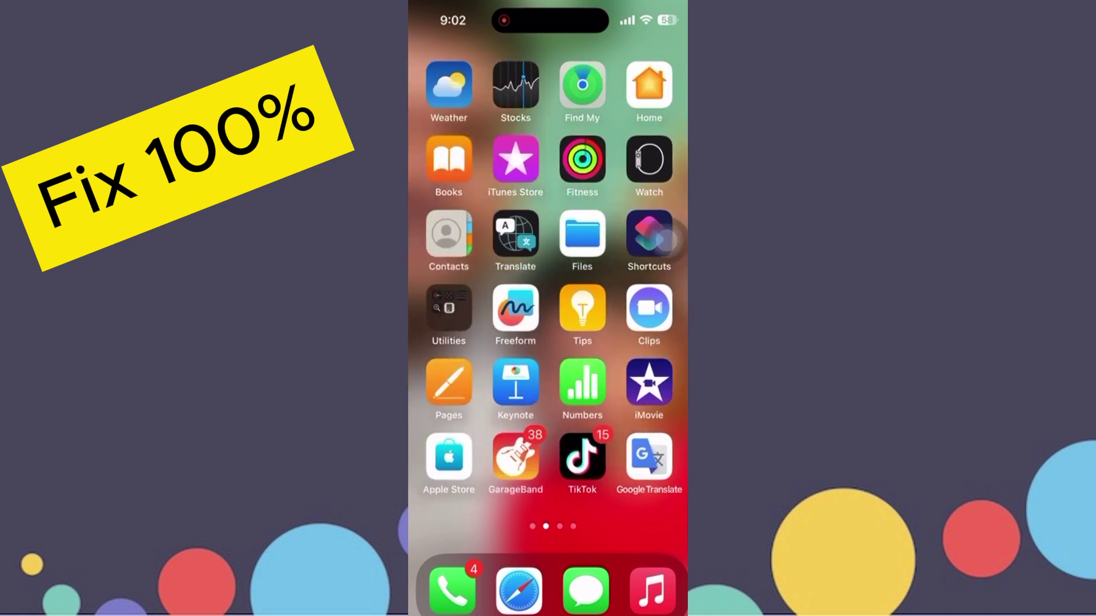
pyautogui.moveTo(479, 300); pyautogui.dragTo(650, 299)
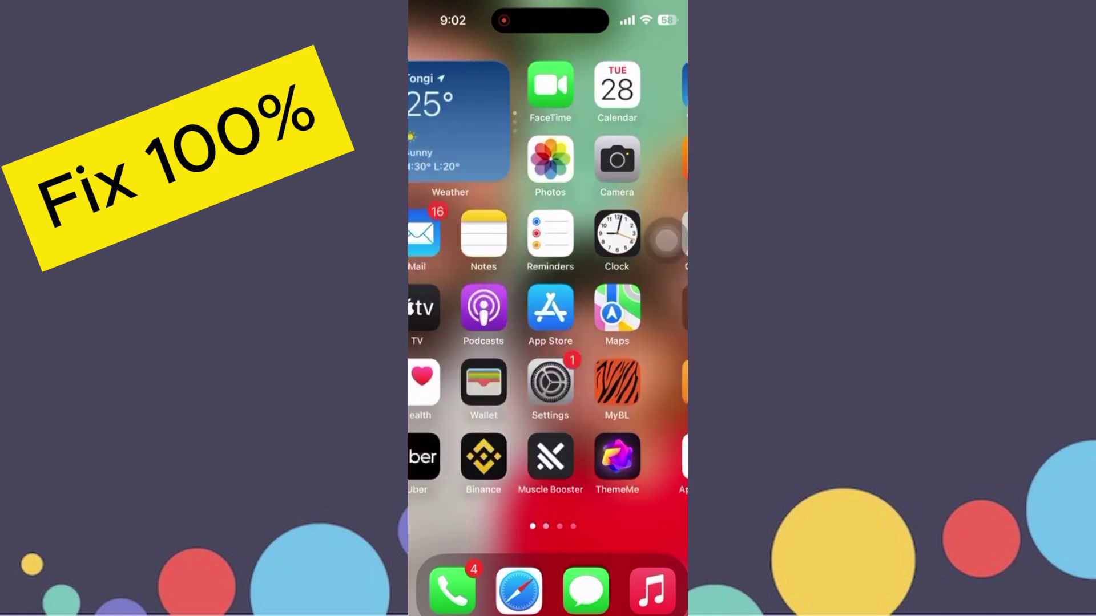
pyautogui.click(586, 382)
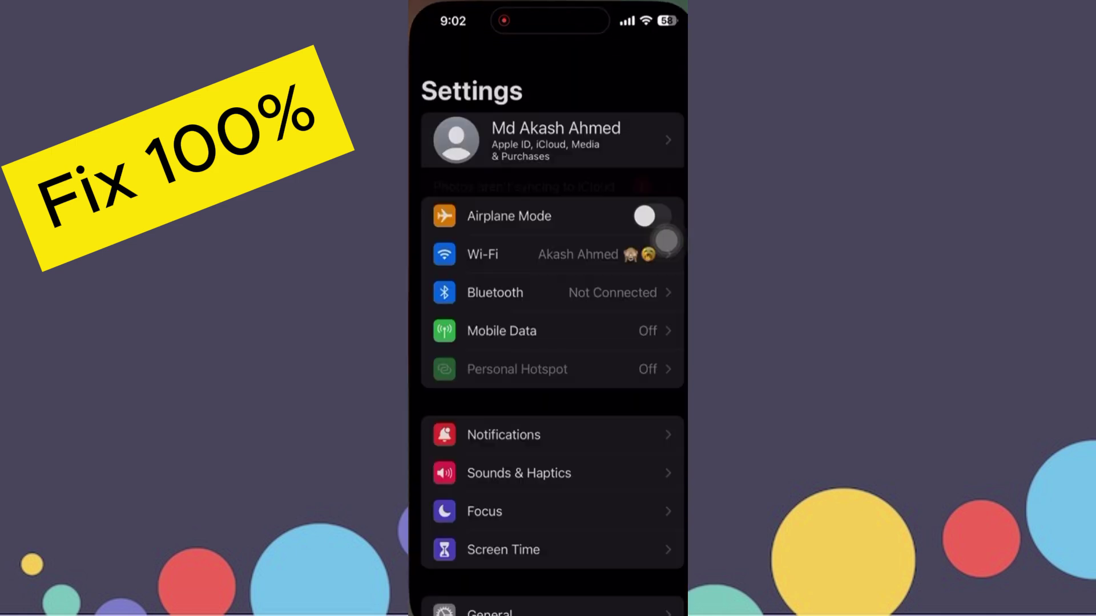
pyautogui.scroll(-5, 552, 342)
pyautogui.scroll(-5, 552, 342)
pyautogui.scroll(-5, 553, 342)
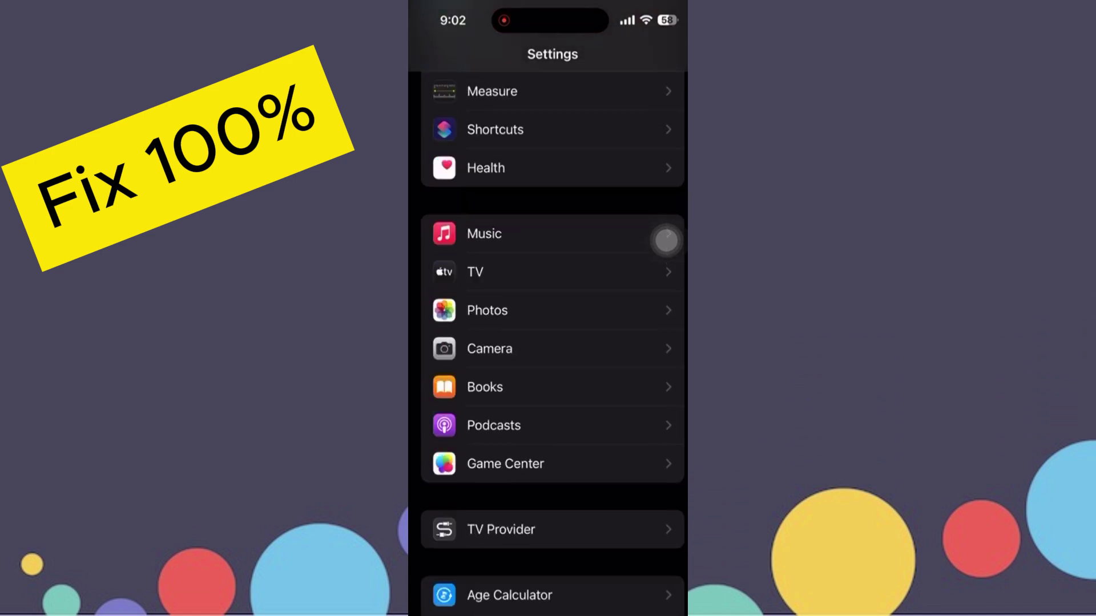
pyautogui.scroll(-5, 553, 343)
pyautogui.scroll(-5, 552, 342)
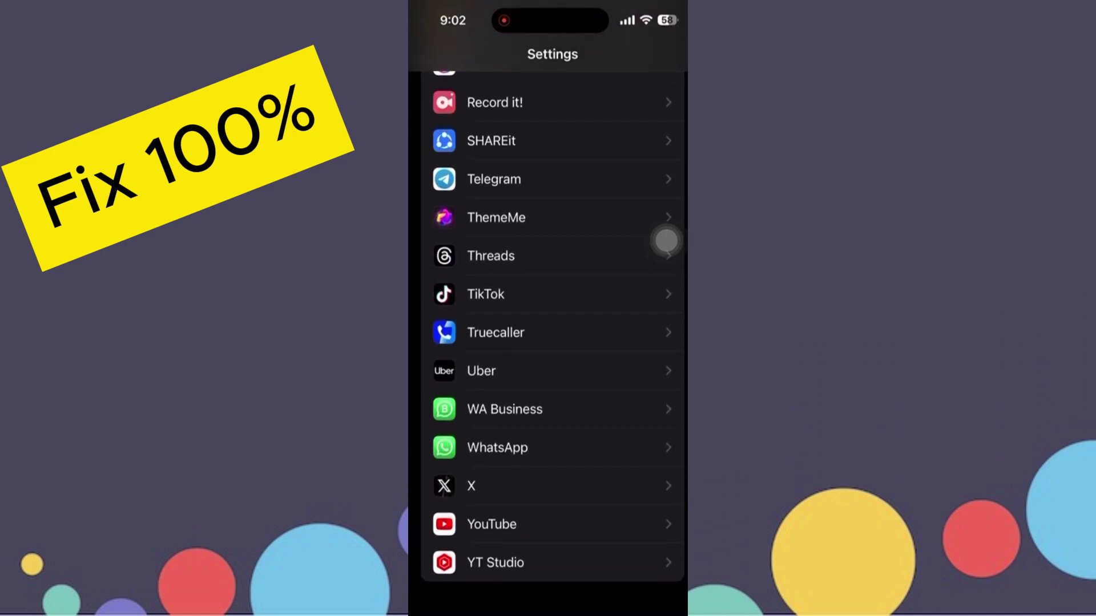
# Set WA Business photo access to All Photos.
pyautogui.click(505, 409)
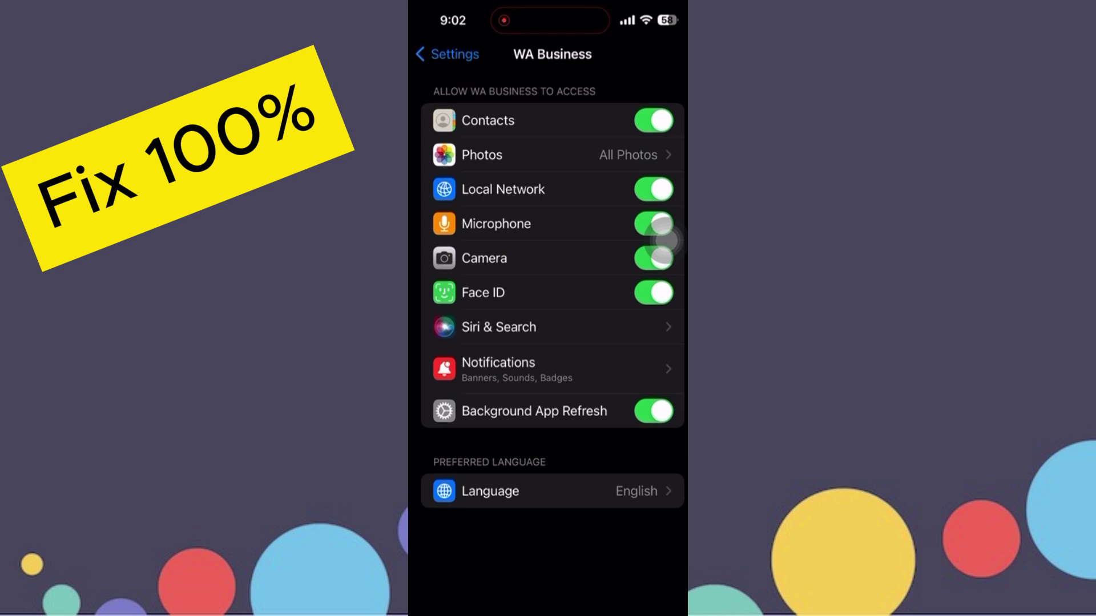
pyautogui.click(553, 154)
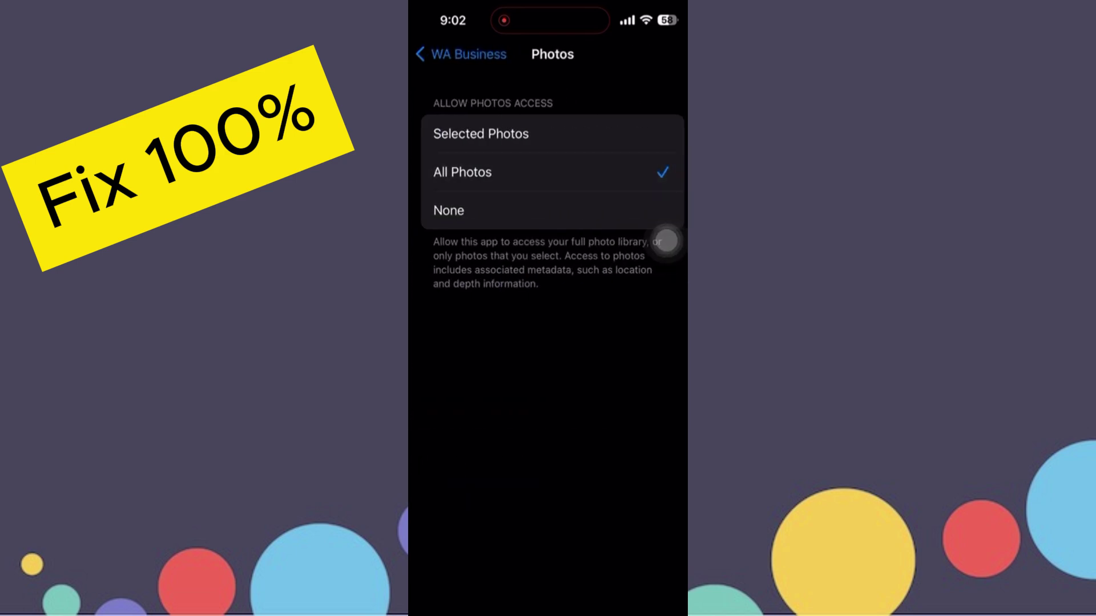
pyautogui.click(448, 211)
pyautogui.click(462, 173)
# Reopen Settings and view General > iPhone Storage showing 70.9 GB of 128 GB used.
pyautogui.click(460, 54)
pyautogui.moveTo(548, 613); pyautogui.dragTo(547, 428)
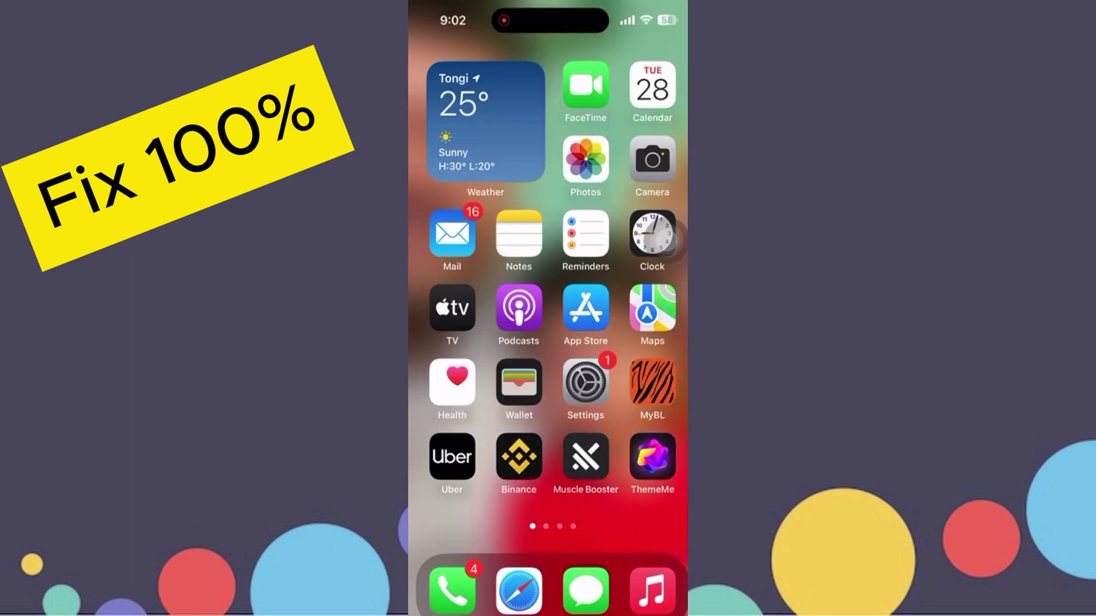
pyautogui.click(585, 384)
pyautogui.scroll(-1, 548, 385)
pyautogui.click(514, 287)
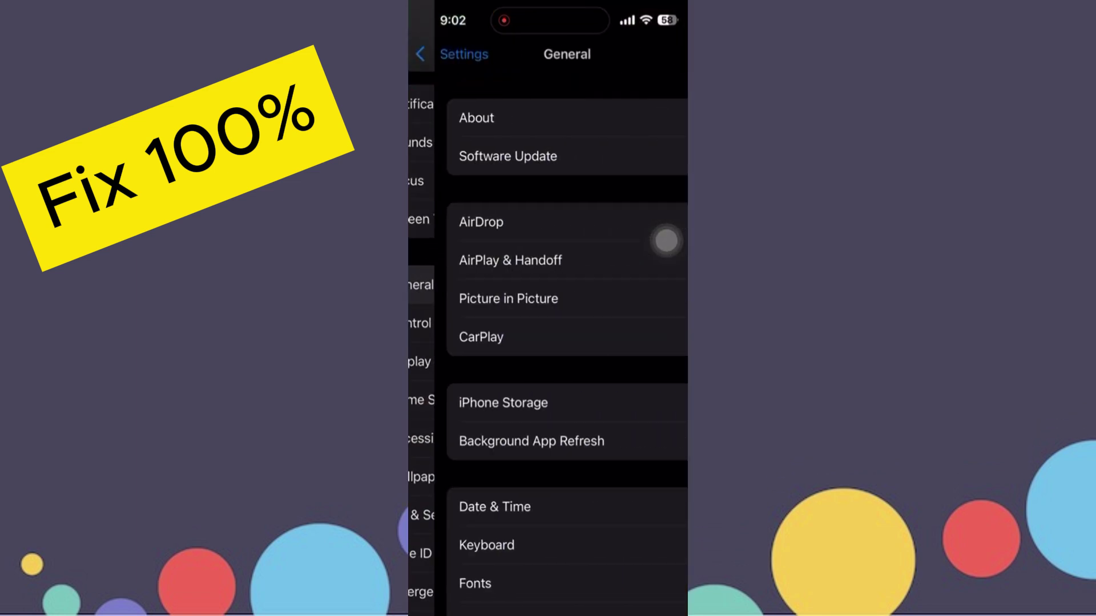
pyautogui.click(478, 402)
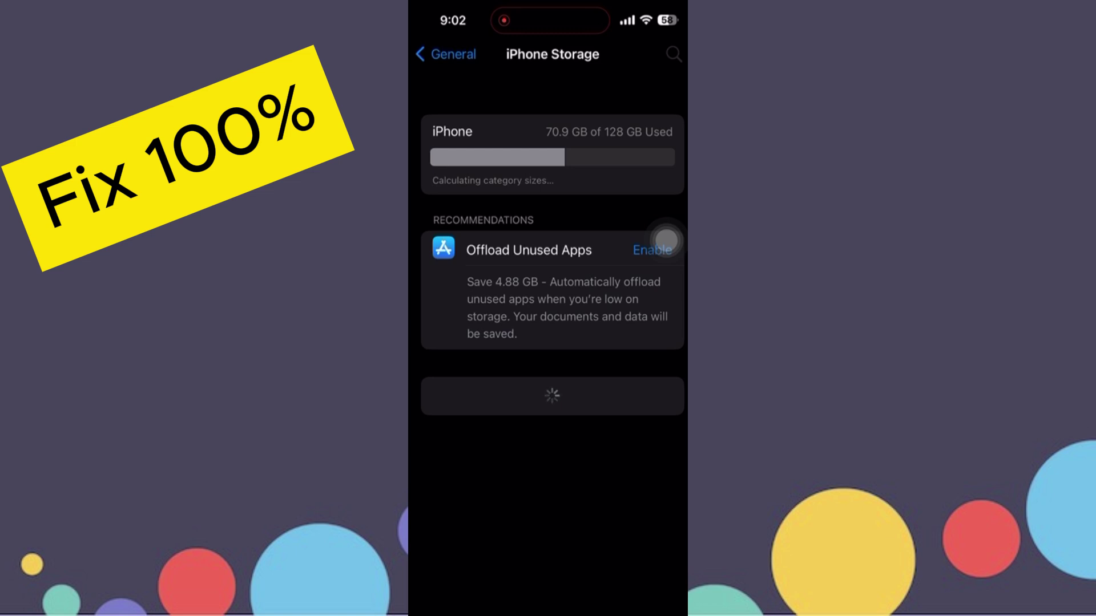
pyautogui.scroll(-2, 667, 241)
pyautogui.scroll(-2, 666, 241)
pyautogui.scroll(-2, 666, 241)
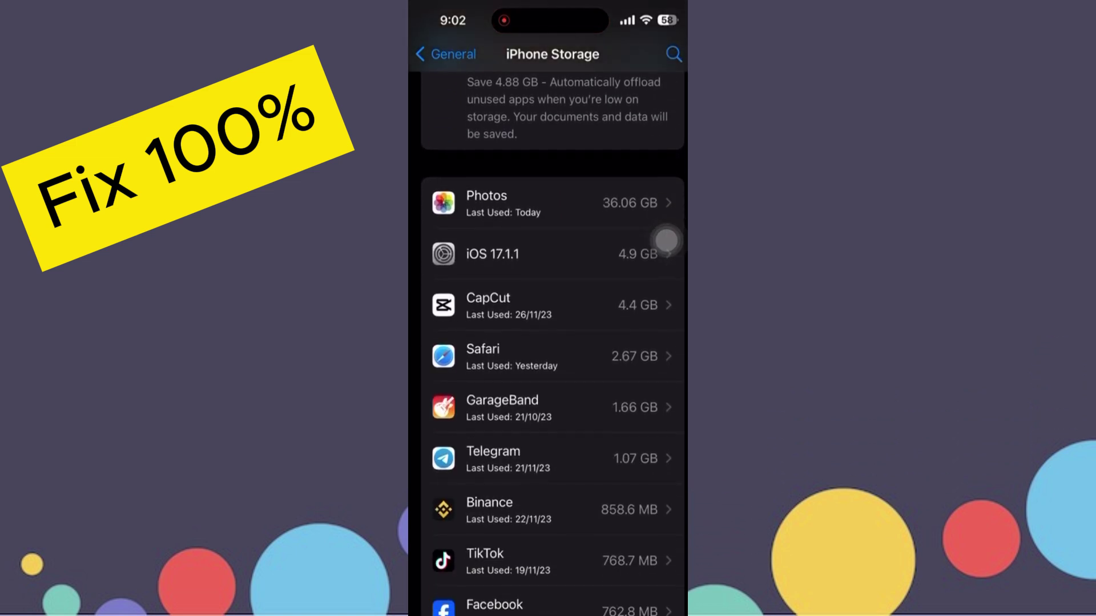
pyautogui.scroll(-1, 666, 241)
pyautogui.scroll(-2, 666, 241)
pyautogui.scroll(-3, 667, 241)
pyautogui.scroll(-2, 666, 241)
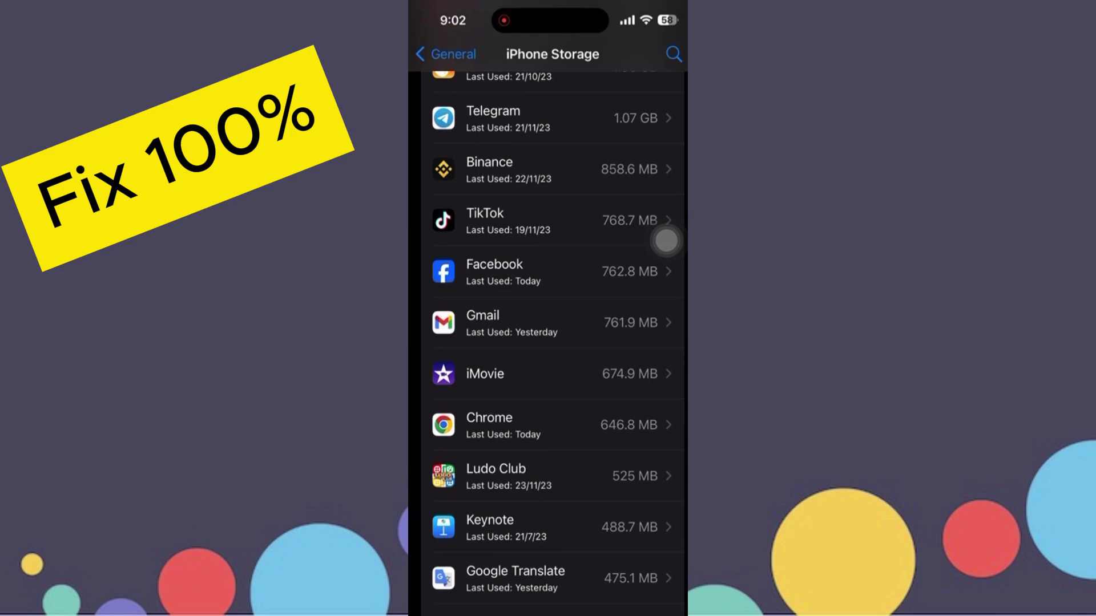
pyautogui.scroll(-5, 666, 241)
pyautogui.scroll(-5, 666, 241)
pyautogui.scroll(-5, 666, 241)
pyautogui.scroll(-5, 666, 240)
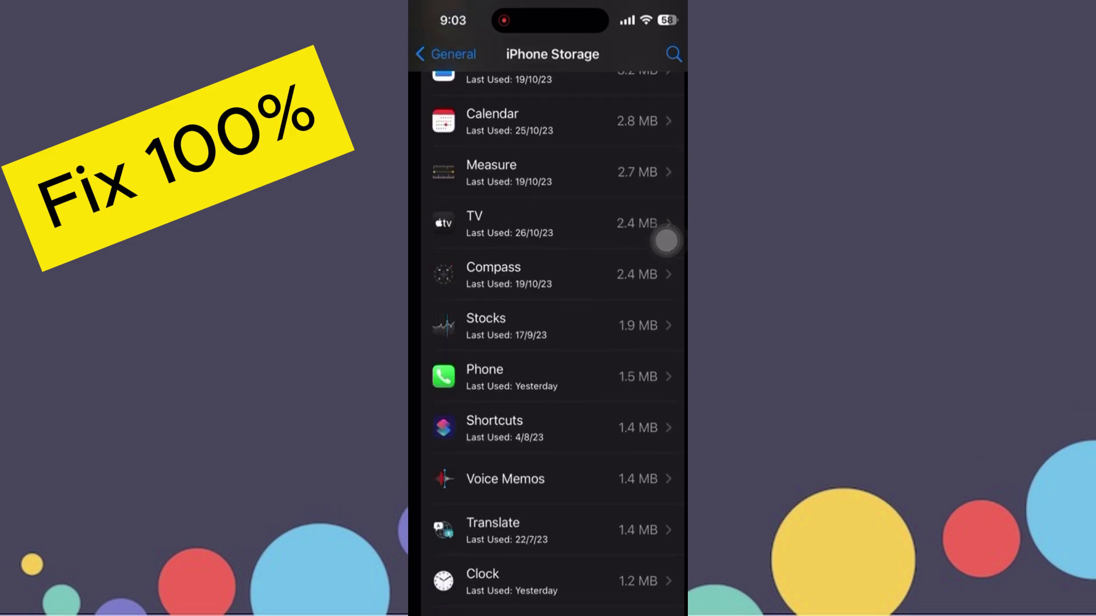
pyautogui.scroll(-3, 666, 240)
pyautogui.scroll(-3, 667, 241)
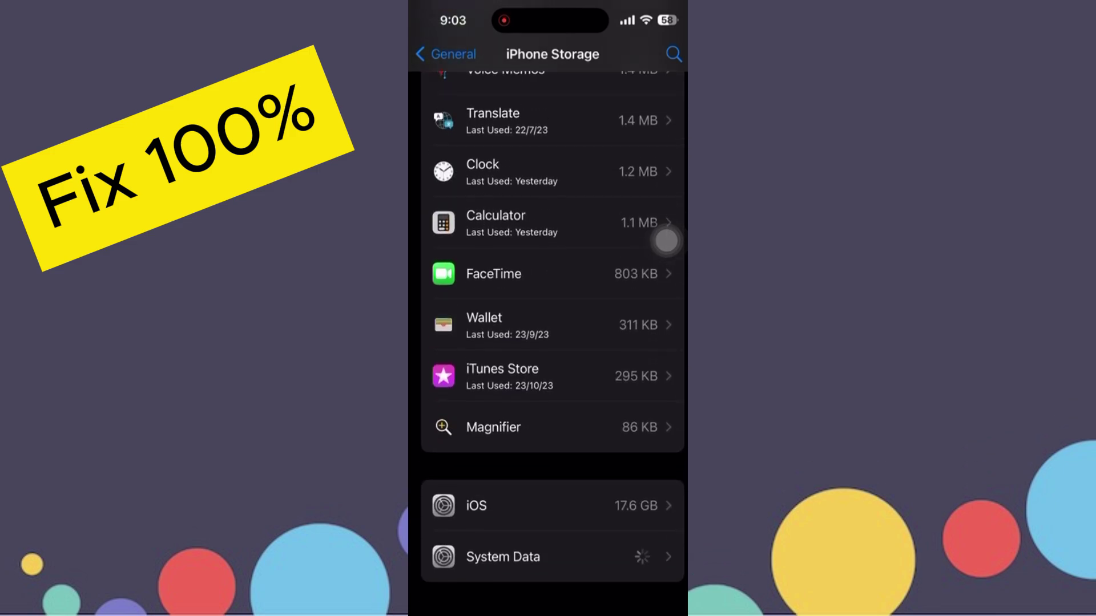
pyautogui.scroll(5, 666, 240)
pyautogui.scroll(5, 667, 241)
pyautogui.scroll(5, 666, 241)
pyautogui.scroll(5, 666, 241)
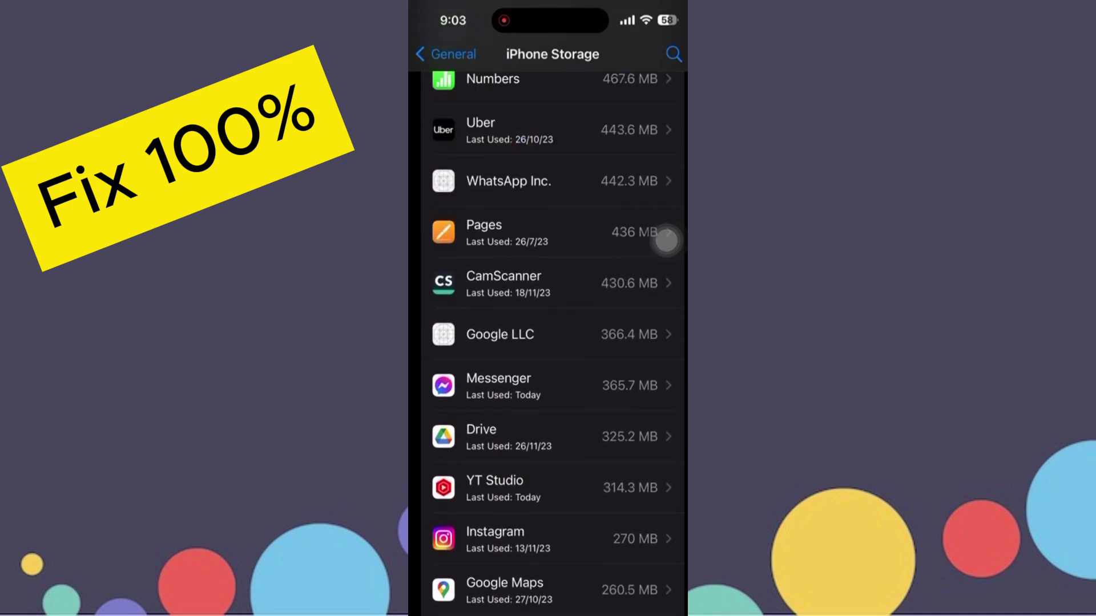